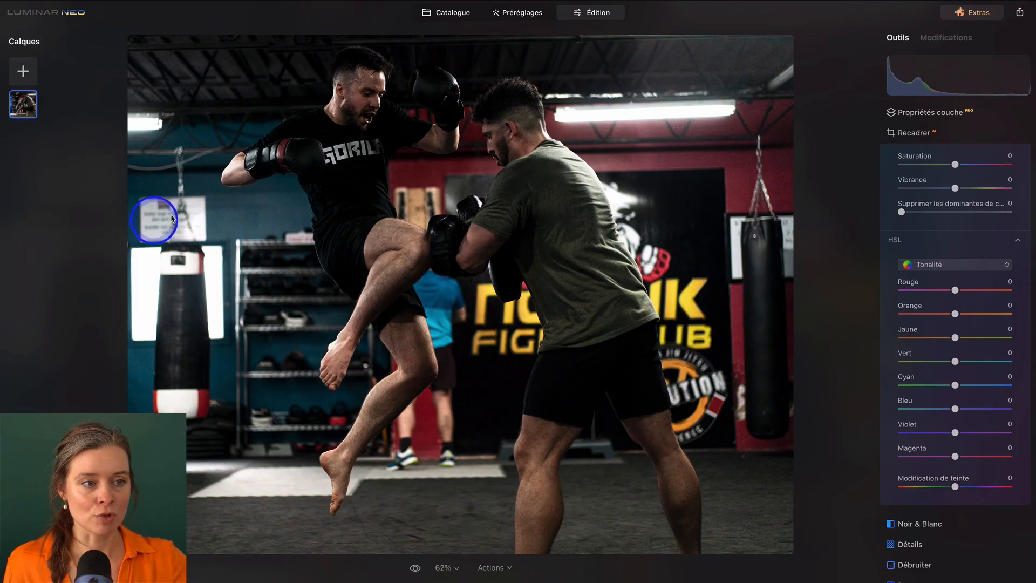
# - Shift the photo's HSL hues in the Couleur tool, setting Bleu to -36 and Rouge to 39
pyautogui.moveTo(954, 408); pyautogui.dragTo(879, 409)
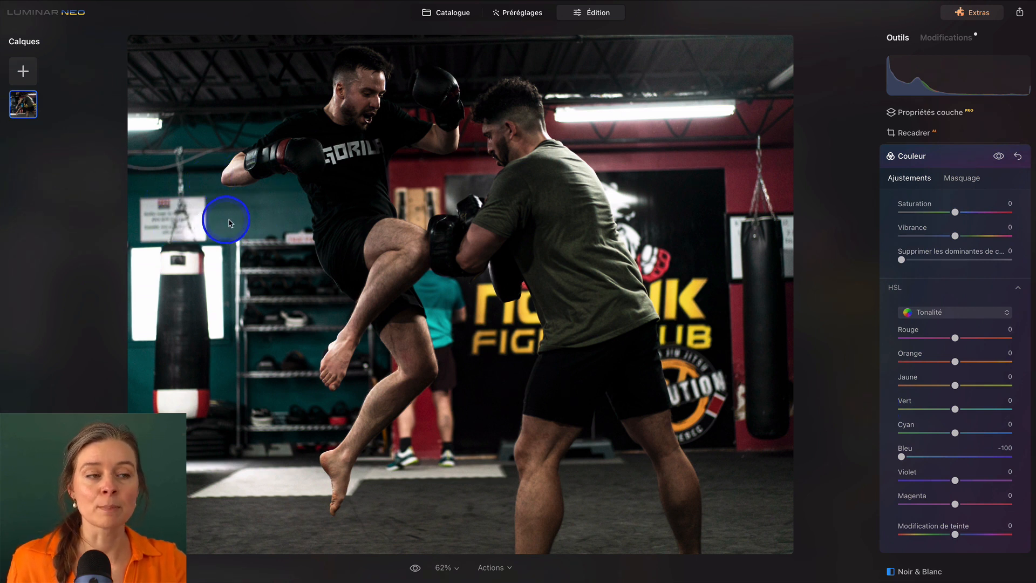
pyautogui.moveTo(906, 457); pyautogui.dragTo(1031, 448)
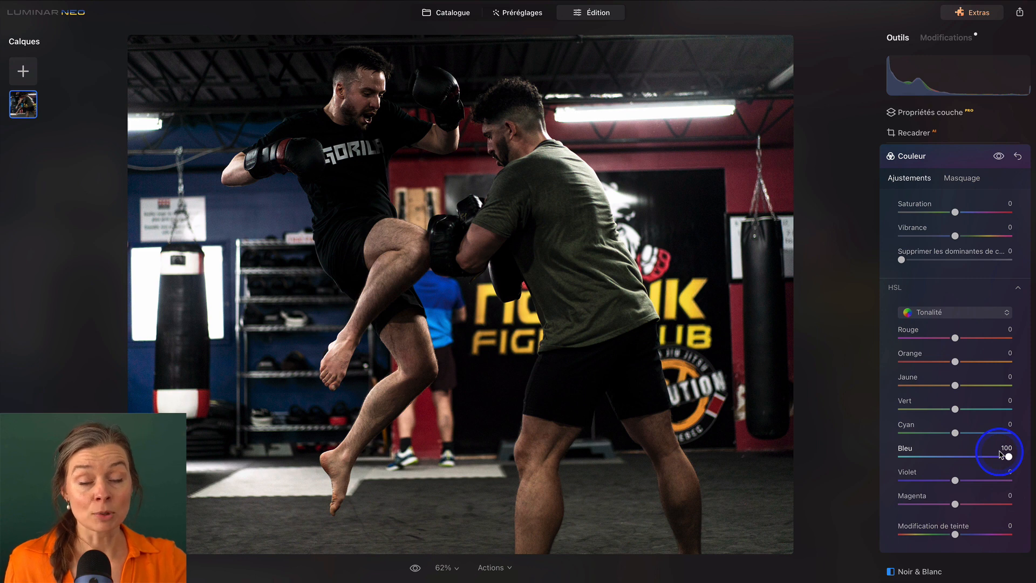
pyautogui.moveTo(1005, 456); pyautogui.dragTo(930, 459)
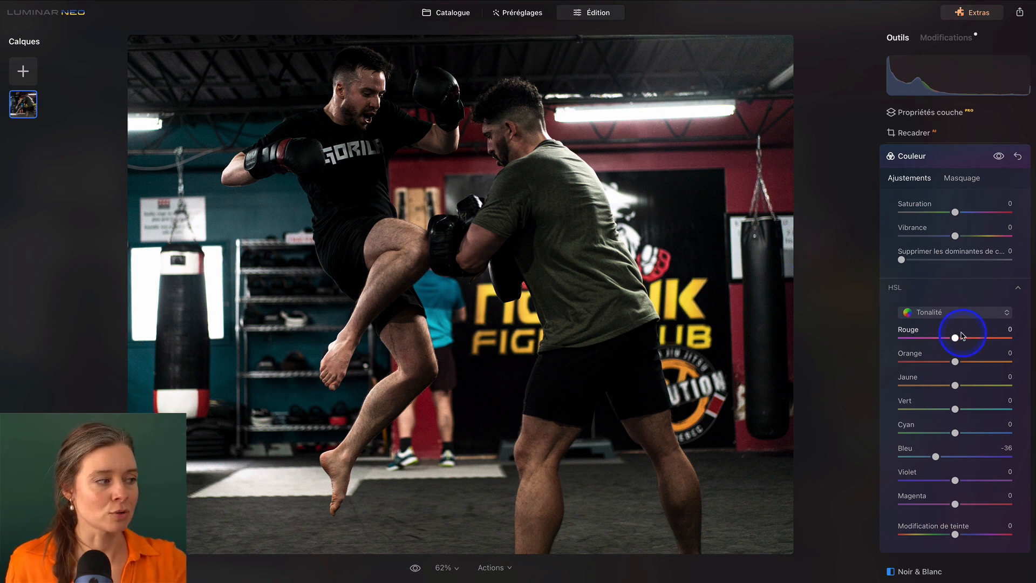
pyautogui.moveTo(954, 338); pyautogui.dragTo(979, 332)
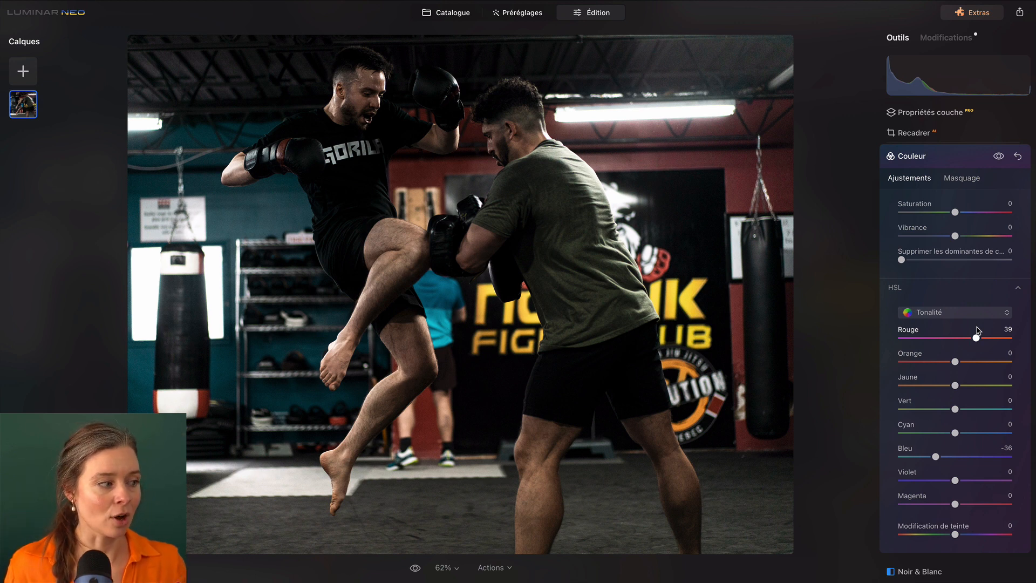
pyautogui.click(942, 154)
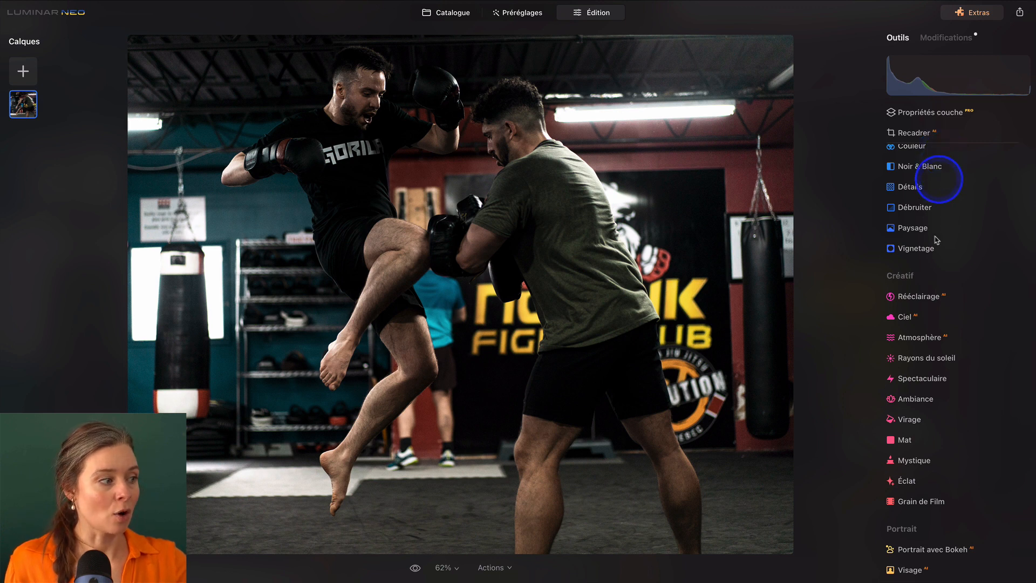
# - Tone the shadows (Ombres) with the Virage tool using Saturation 100 and Tonalité 171
pyautogui.click(906, 420)
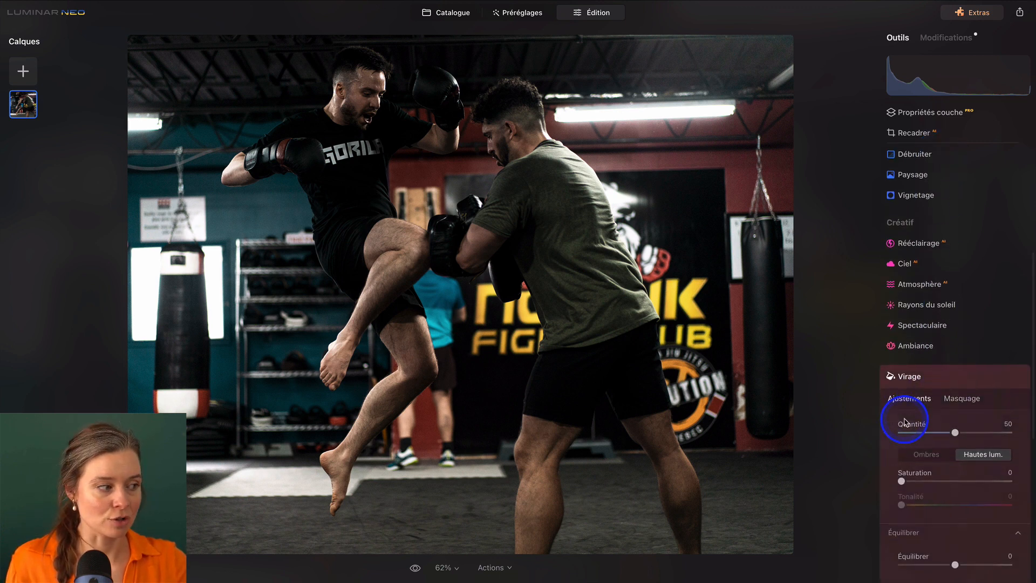
pyautogui.click(933, 332)
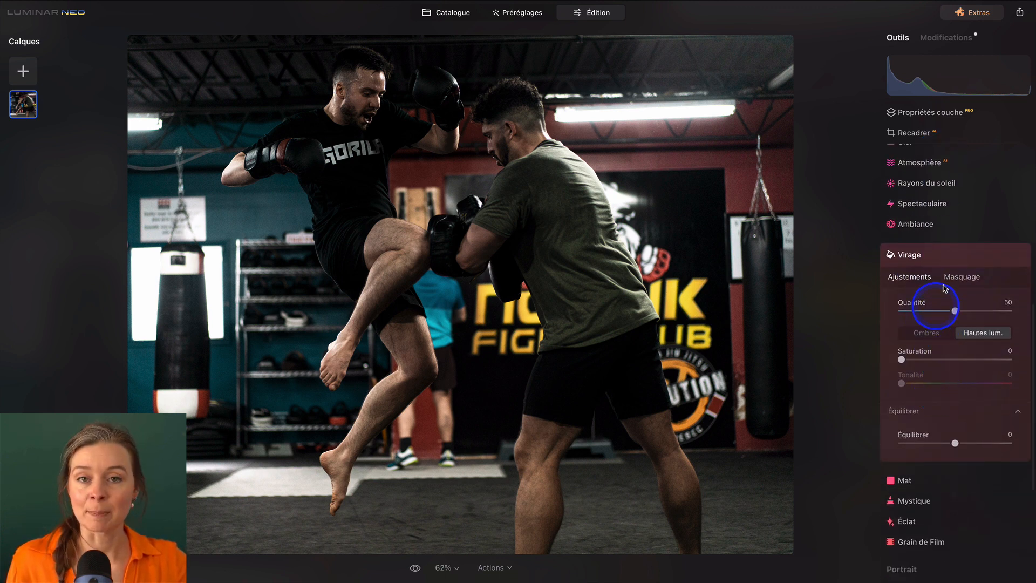
pyautogui.click(981, 332)
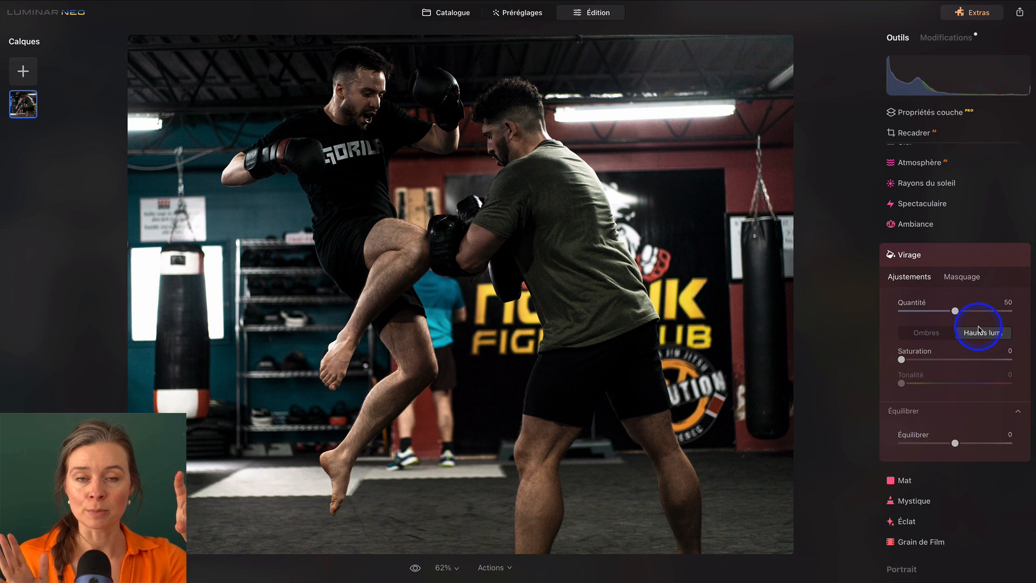
pyautogui.click(925, 335)
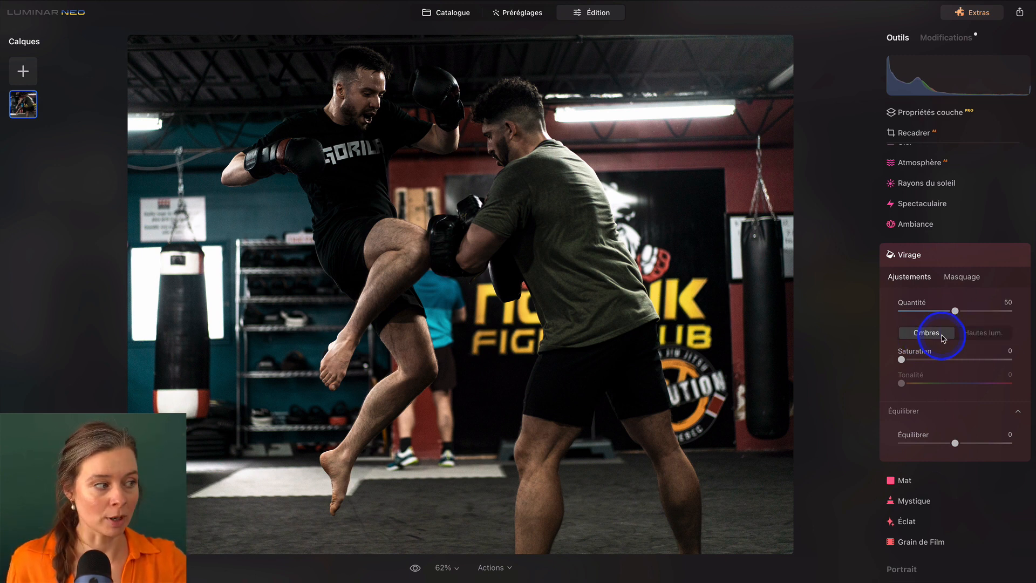
pyautogui.moveTo(901, 361); pyautogui.dragTo(1012, 352)
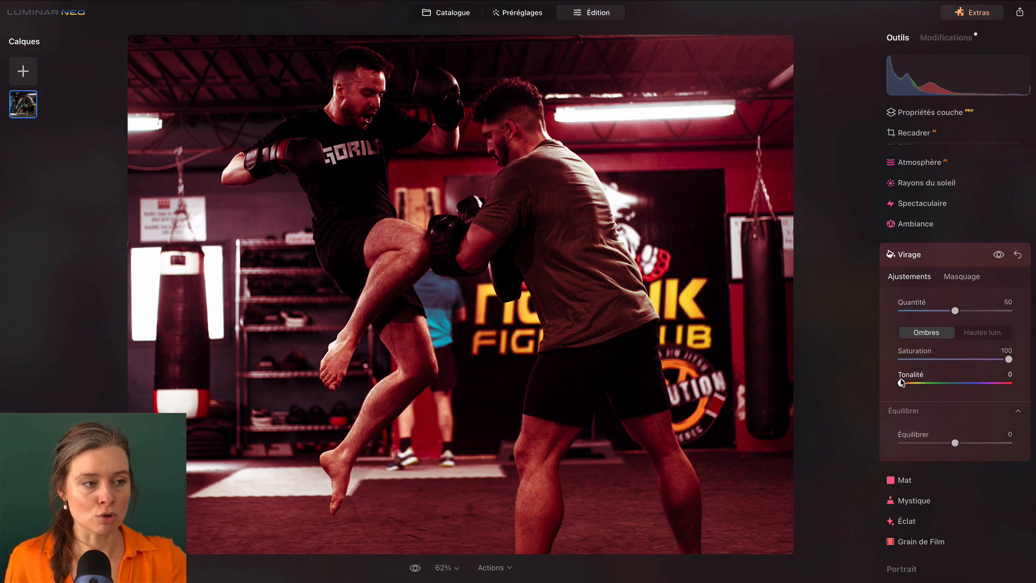
pyautogui.click(901, 382)
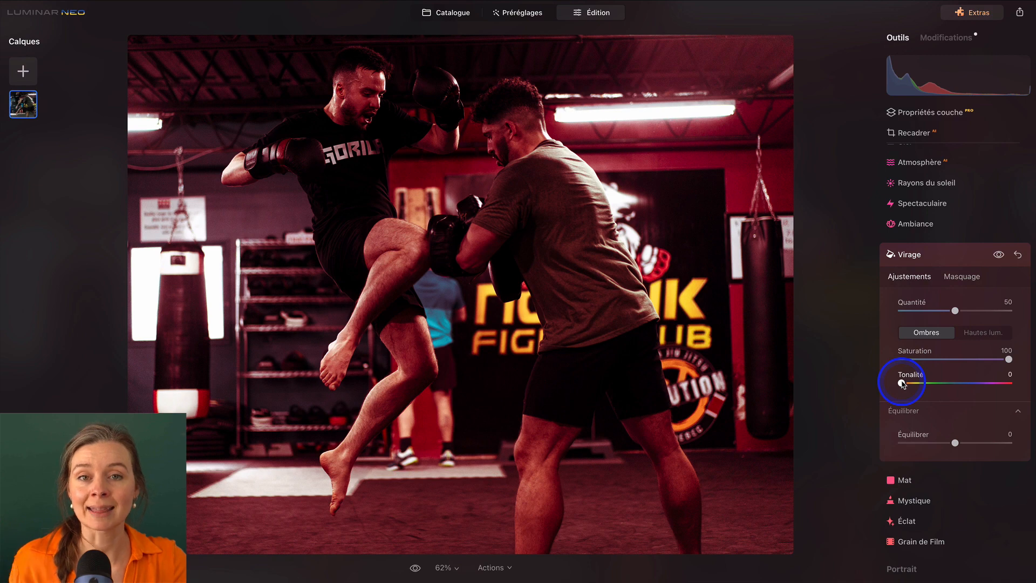
pyautogui.moveTo(902, 384); pyautogui.dragTo(953, 384)
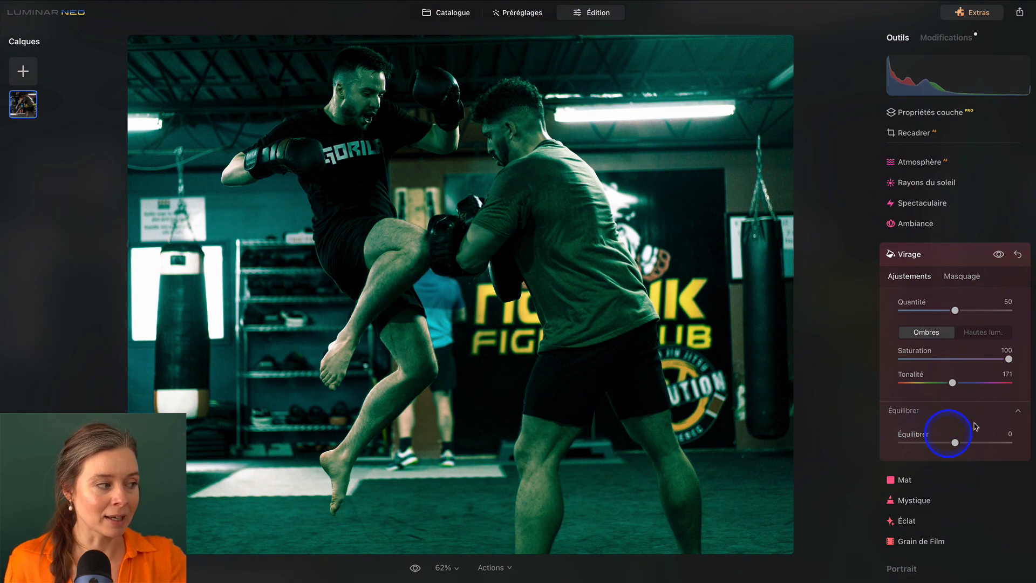
# - Set the Virage Équilibrer value to 61 and compare the photo with and without the toning
pyautogui.click(1012, 412)
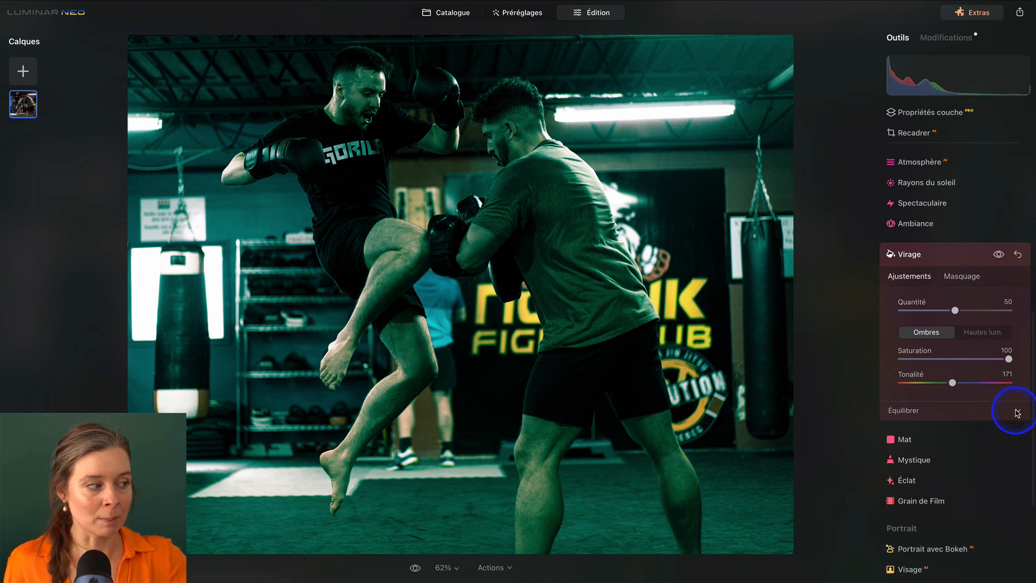
pyautogui.click(1016, 413)
pyautogui.click(1016, 413)
pyautogui.click(1017, 413)
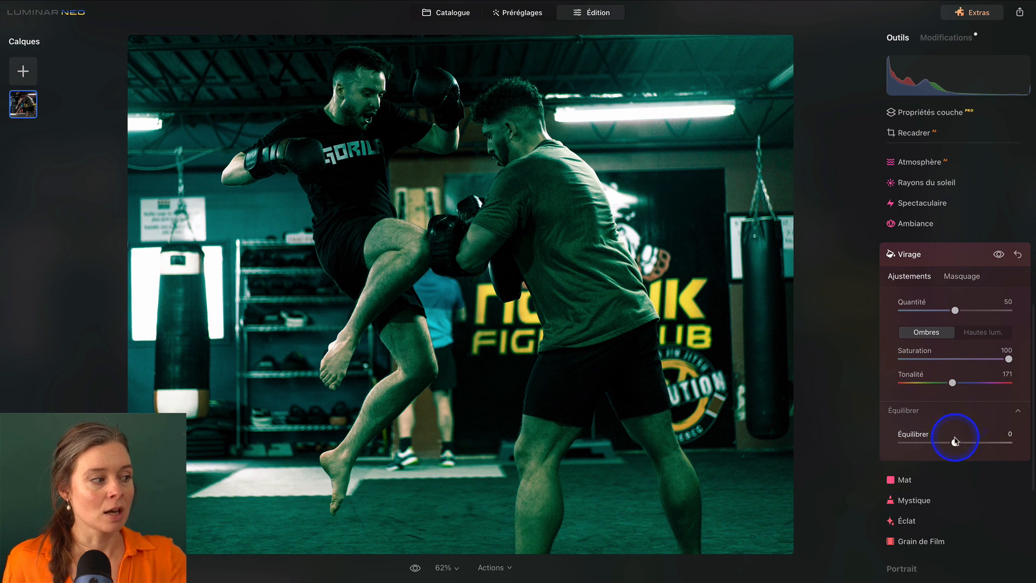
pyautogui.moveTo(955, 442); pyautogui.dragTo(879, 444)
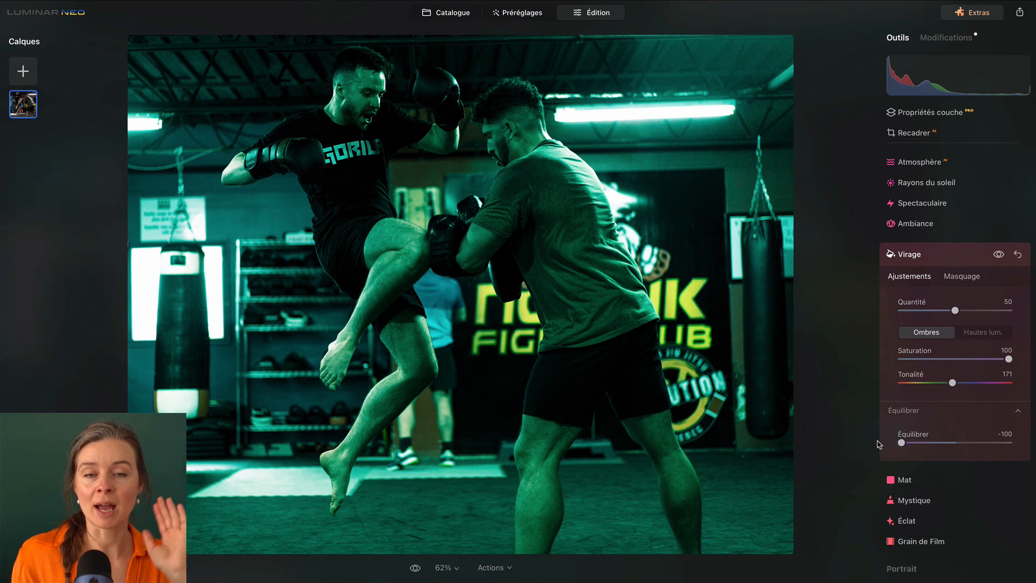
pyautogui.click(902, 443)
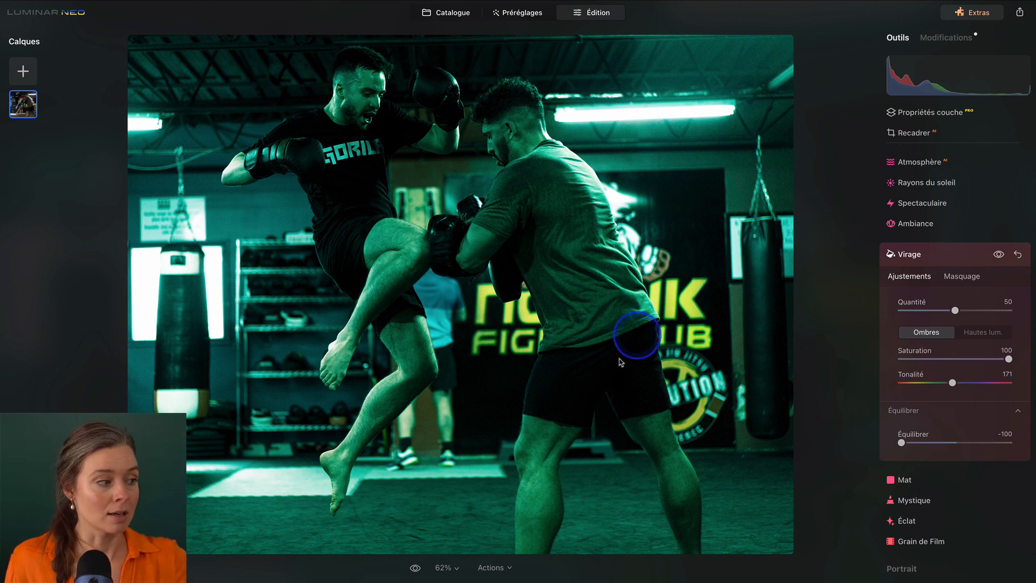
pyautogui.moveTo(901, 443); pyautogui.dragTo(1014, 440)
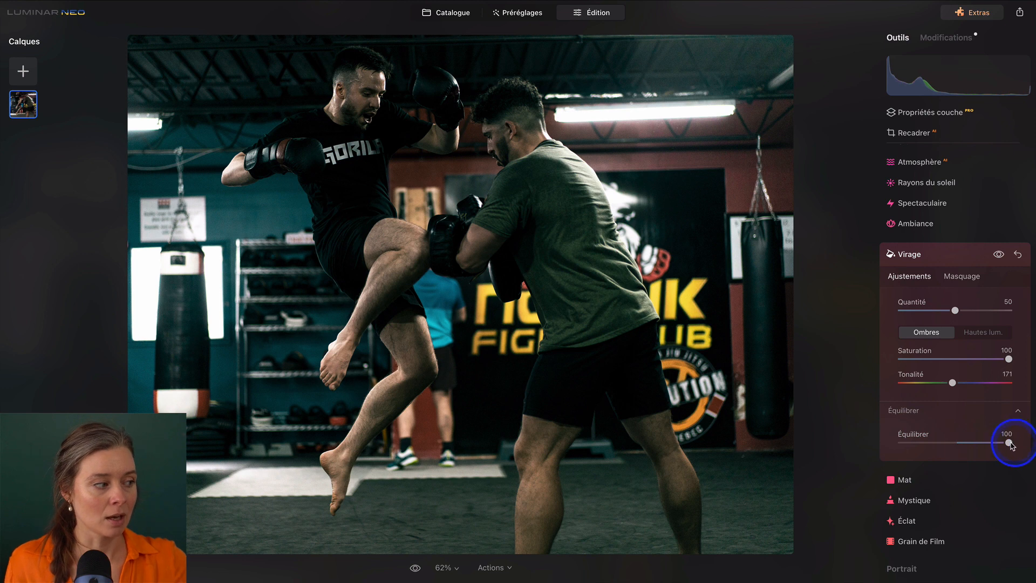
pyautogui.moveTo(1007, 442); pyautogui.dragTo(987, 443)
pyautogui.click(998, 254)
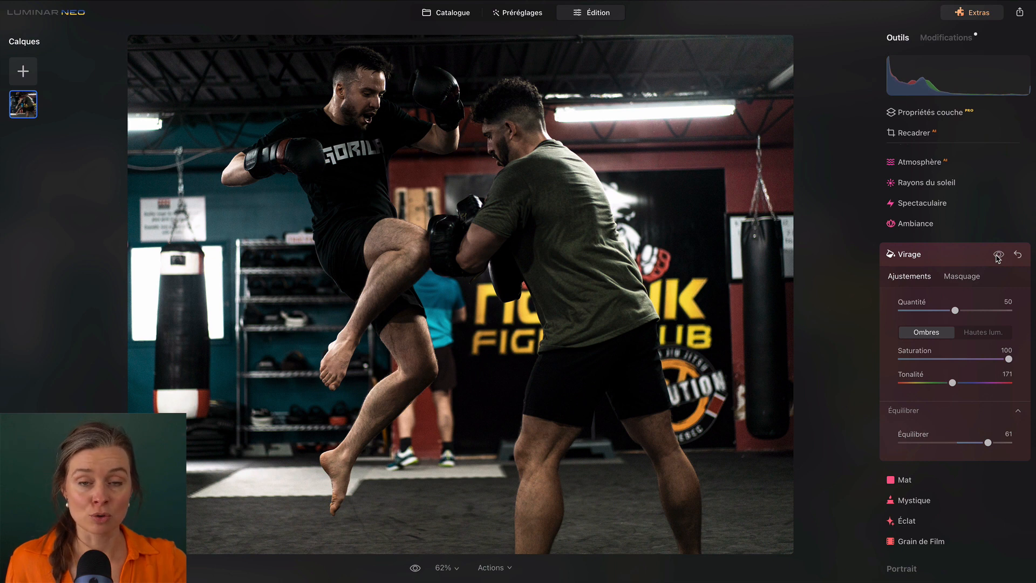
pyautogui.click(998, 255)
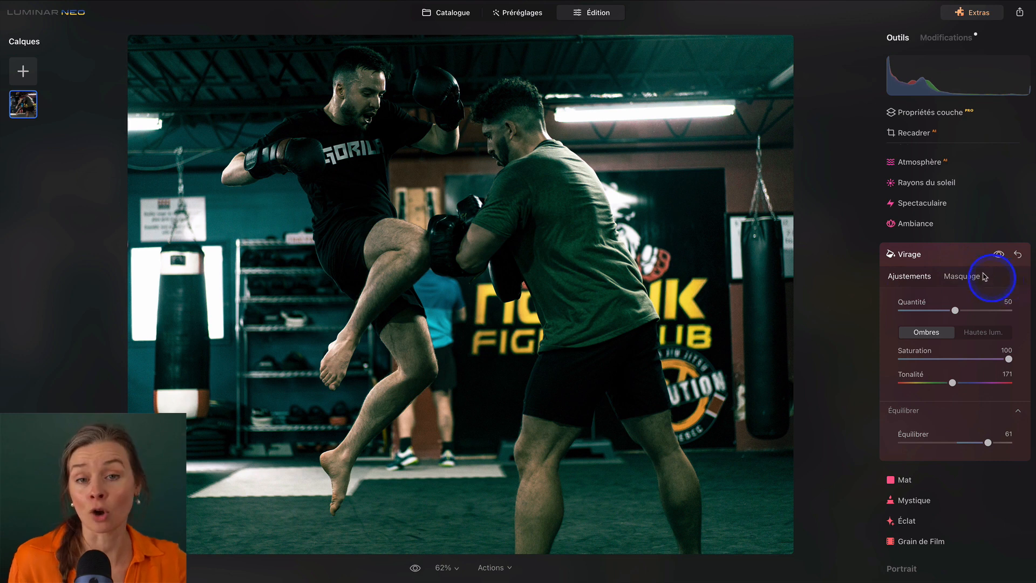
# - Erase the Virage effect from both boxers' skin with a Pinceau mask at Taille 48, covering faces, arms and legs
pyautogui.click(961, 277)
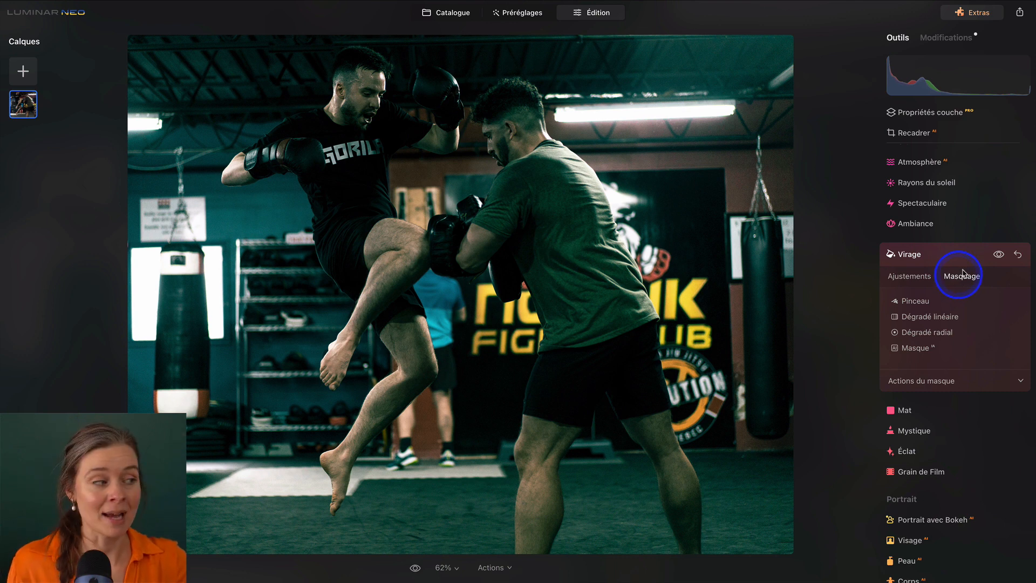
pyautogui.click(922, 303)
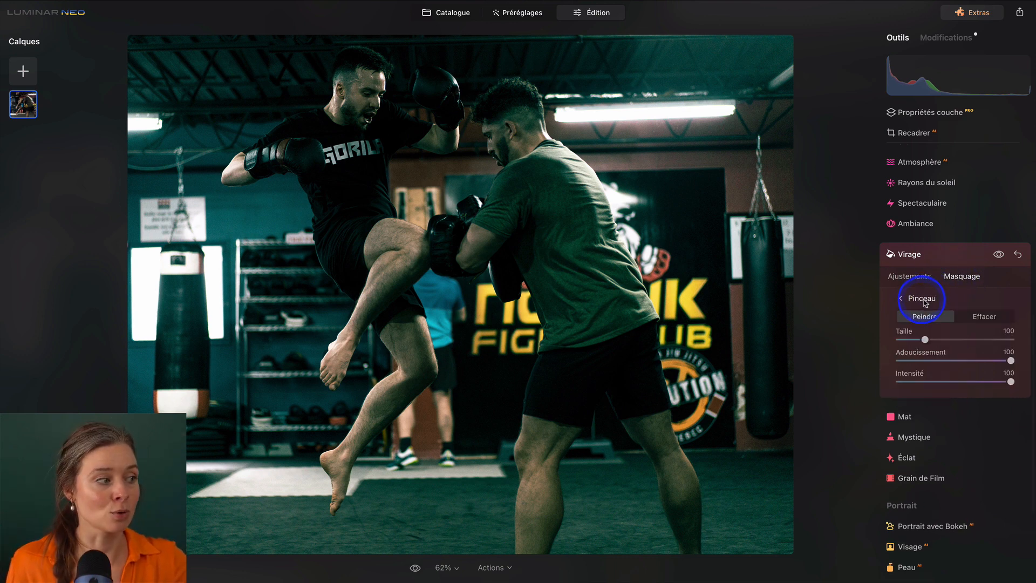
pyautogui.moveTo(924, 339); pyautogui.dragTo(918, 353)
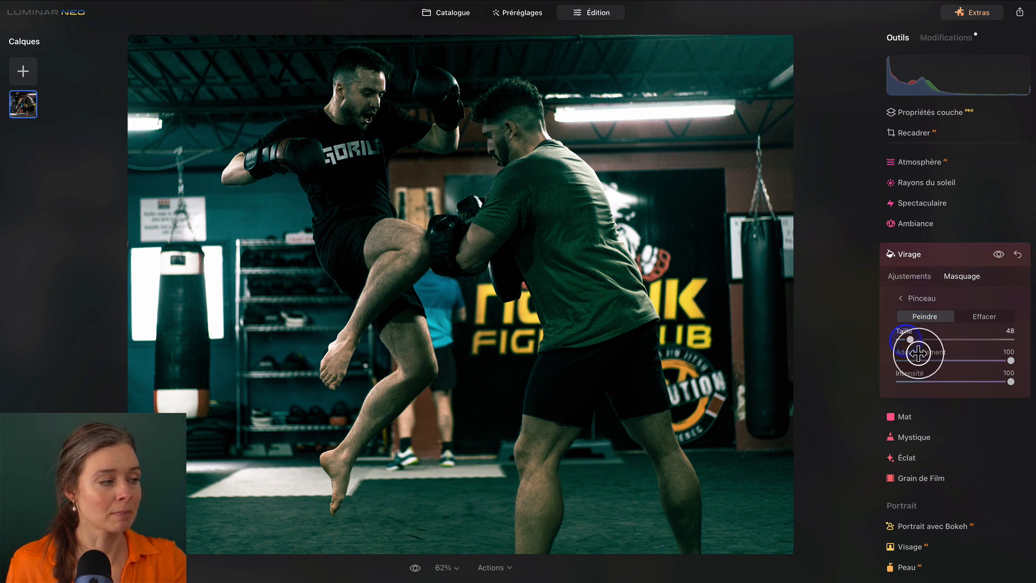
pyautogui.click(980, 319)
pyautogui.moveTo(394, 107)
pyautogui.mouseDown()
pyautogui.moveTo(371, 97)
pyautogui.moveTo(359, 110)
pyautogui.mouseUp()
pyautogui.moveTo(357, 97)
pyautogui.mouseDown()
pyautogui.moveTo(354, 125)
pyautogui.moveTo(362, 88)
pyautogui.moveTo(374, 89)
pyautogui.moveTo(367, 114)
pyautogui.moveTo(384, 87)
pyautogui.moveTo(374, 130)
pyautogui.moveTo(387, 84)
pyautogui.moveTo(375, 79)
pyautogui.moveTo(363, 128)
pyautogui.mouseUp()
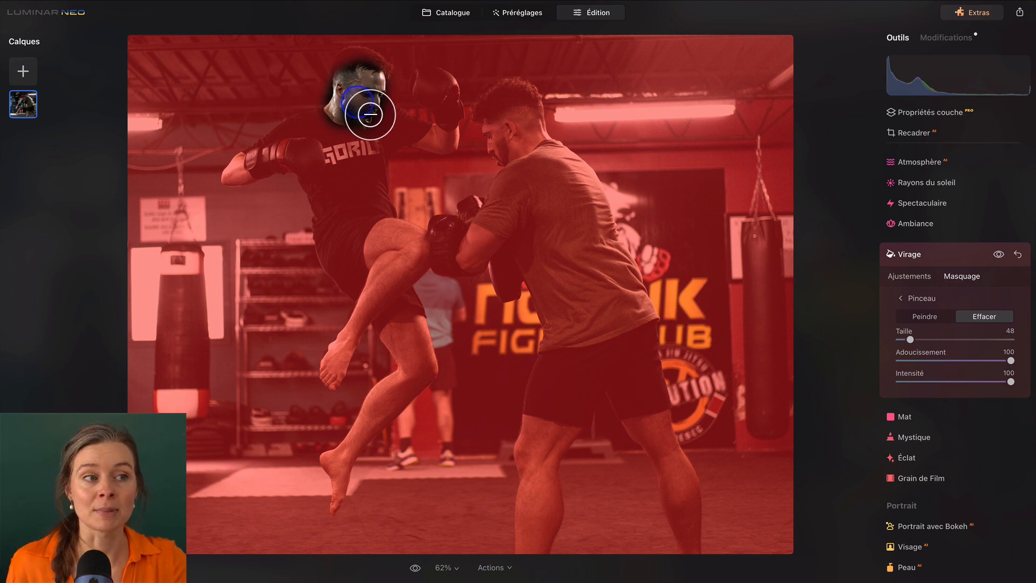
pyautogui.moveTo(370, 114); pyautogui.dragTo(367, 121)
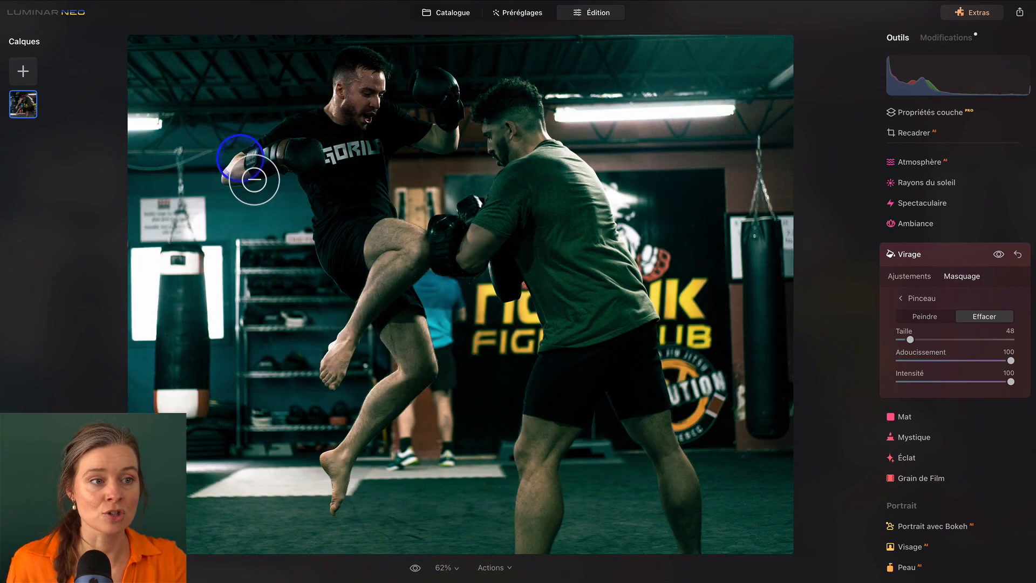
pyautogui.moveTo(246, 187)
pyautogui.mouseDown()
pyautogui.moveTo(465, 136)
pyautogui.moveTo(452, 159)
pyautogui.moveTo(530, 128)
pyautogui.moveTo(511, 151)
pyautogui.moveTo(510, 136)
pyautogui.moveTo(513, 167)
pyautogui.moveTo(511, 130)
pyautogui.moveTo(534, 125)
pyautogui.moveTo(541, 139)
pyautogui.moveTo(527, 160)
pyautogui.moveTo(546, 136)
pyautogui.moveTo(511, 130)
pyautogui.moveTo(507, 155)
pyautogui.moveTo(549, 150)
pyautogui.moveTo(436, 253)
pyautogui.moveTo(407, 248)
pyautogui.moveTo(391, 279)
pyautogui.moveTo(390, 256)
pyautogui.moveTo(399, 244)
pyautogui.moveTo(431, 262)
pyautogui.moveTo(345, 387)
pyautogui.moveTo(410, 255)
pyautogui.moveTo(398, 357)
pyautogui.moveTo(411, 344)
pyautogui.moveTo(403, 337)
pyautogui.moveTo(413, 353)
pyautogui.moveTo(410, 300)
pyautogui.moveTo(427, 362)
pyautogui.moveTo(345, 495)
pyautogui.mouseUp()
pyautogui.moveTo(539, 562)
pyautogui.mouseDown()
pyautogui.moveTo(544, 458)
pyautogui.moveTo(566, 458)
pyautogui.moveTo(547, 559)
pyautogui.moveTo(694, 534)
pyautogui.mouseUp()
# - Compare the photo with and without the masked Virage effect
pyautogui.click(998, 254)
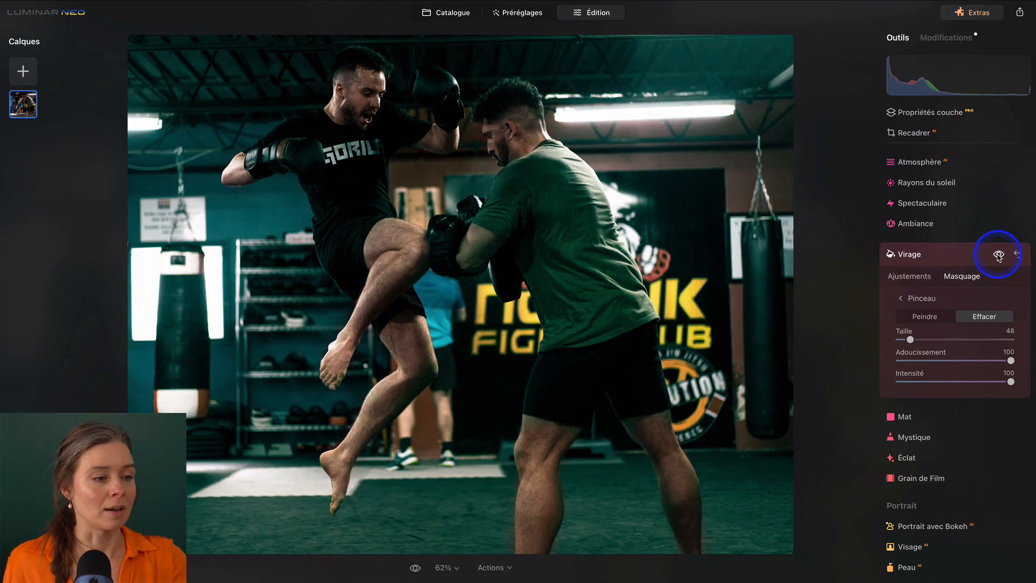
pyautogui.click(998, 257)
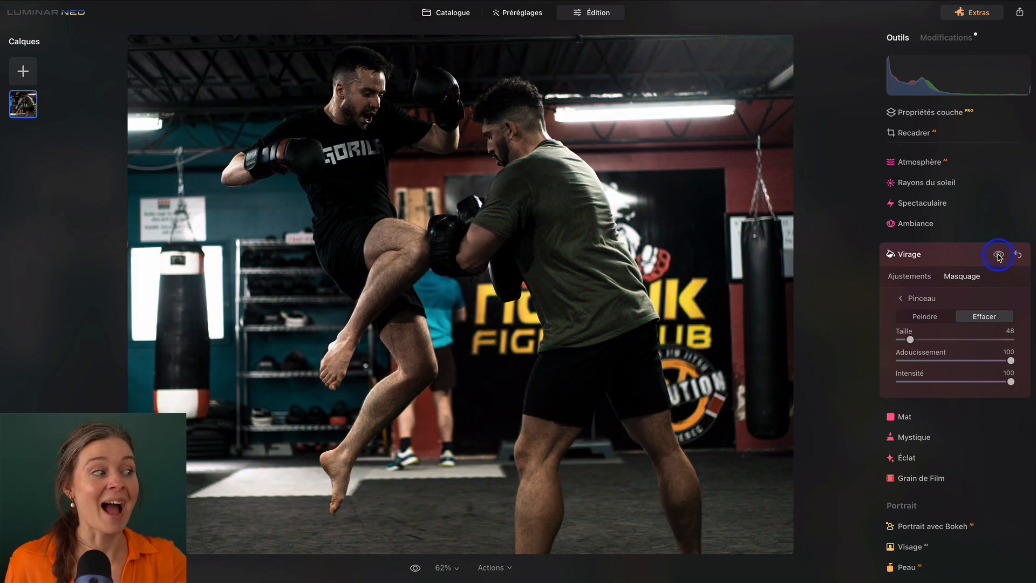
pyautogui.click(999, 257)
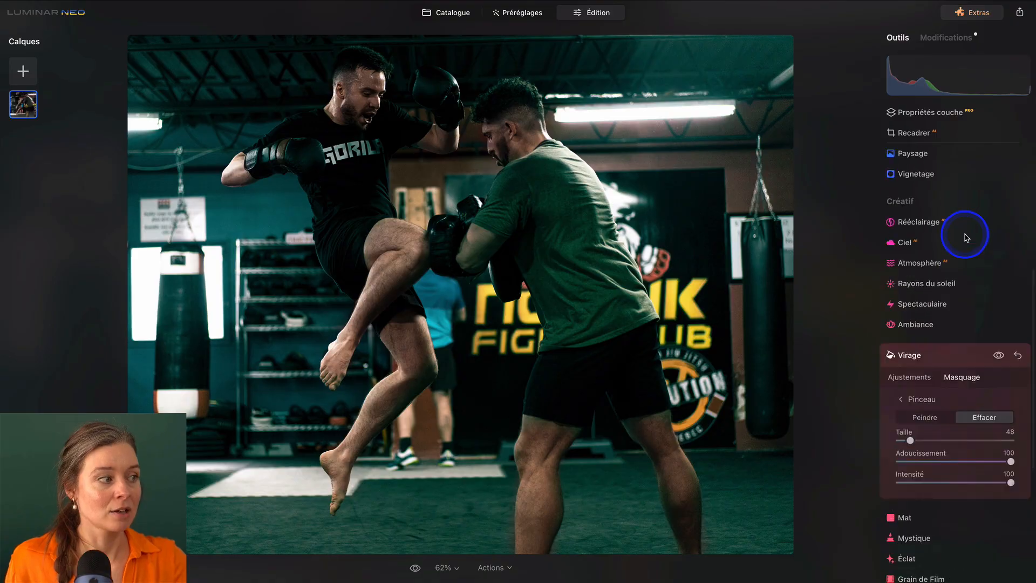
# - Raise the HSL Saturation in a new Couleur adjustment to 100 for Orange and 76 for Rouge
pyautogui.click(965, 230)
pyautogui.click(911, 346)
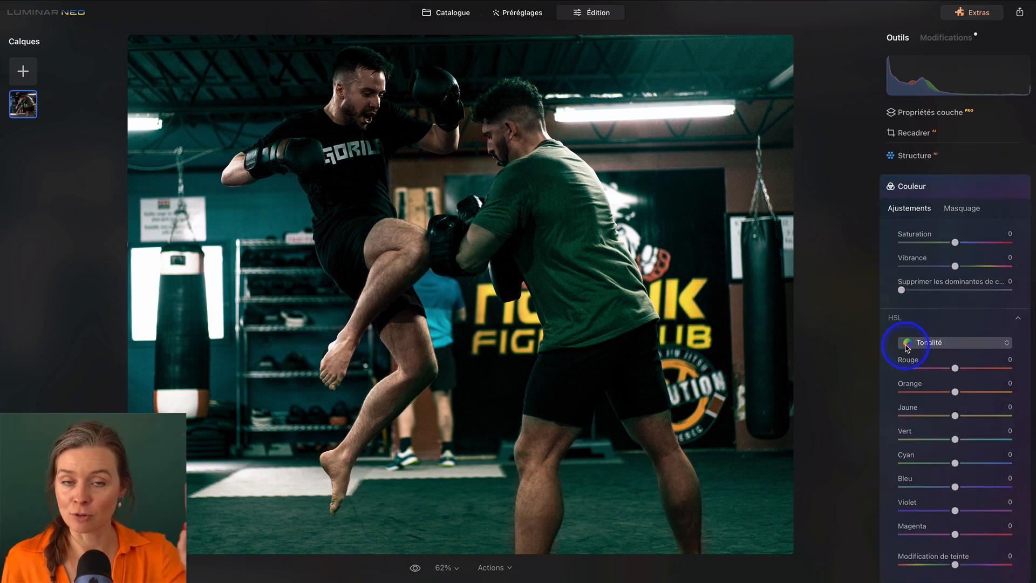
pyautogui.click(922, 343)
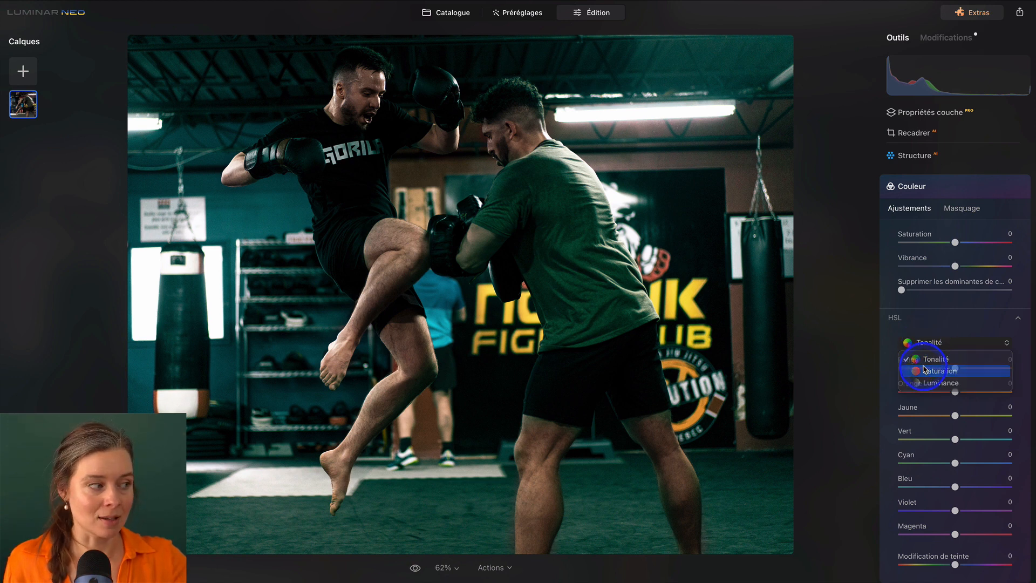
pyautogui.click(924, 370)
pyautogui.click(961, 393)
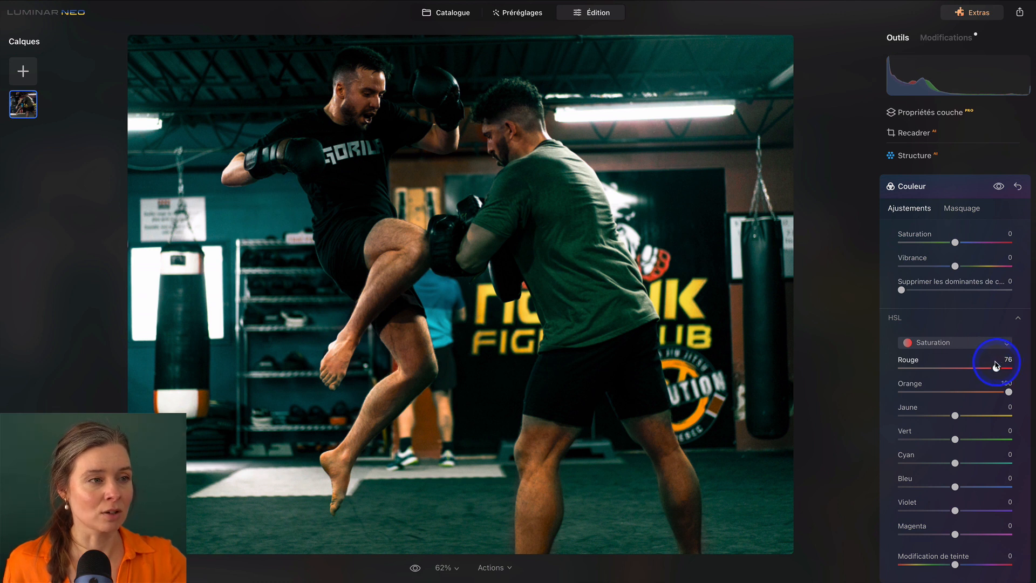
# - Paint a Pinceau mask at Taille 60 over both boxers' skin to limit the Couleur adjustment to those areas
pyautogui.click(960, 209)
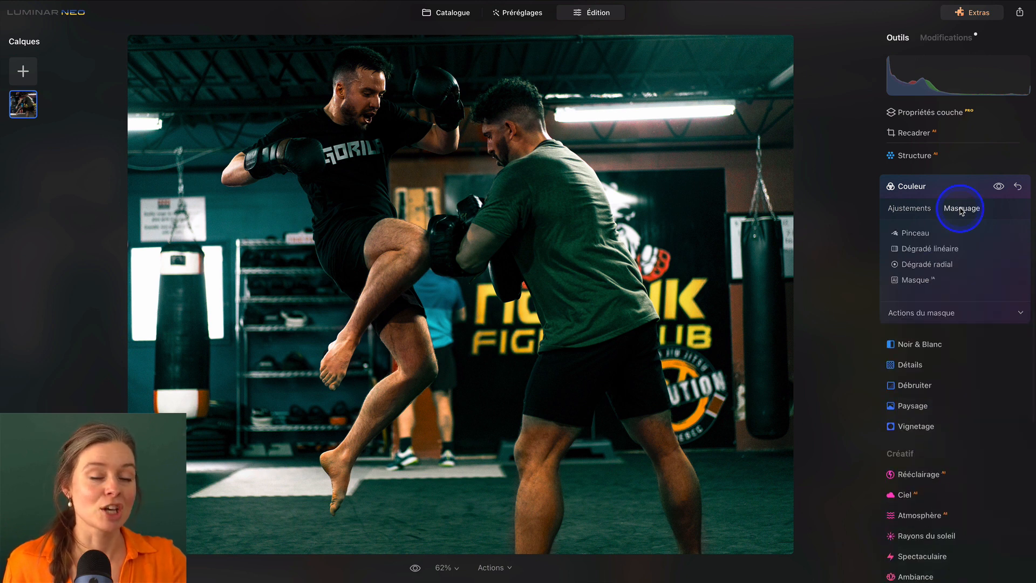
pyautogui.click(934, 234)
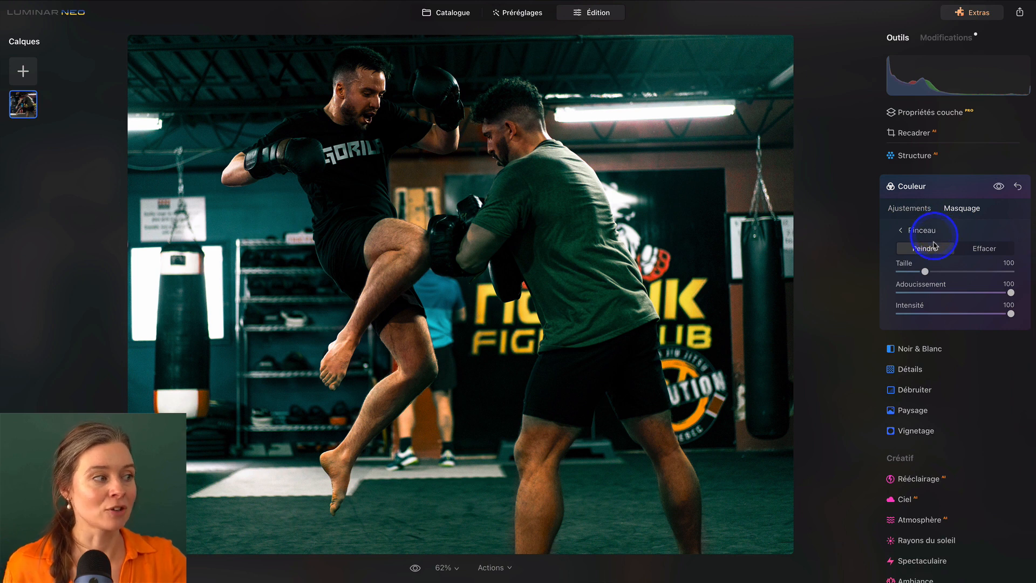
pyautogui.moveTo(925, 271); pyautogui.dragTo(914, 271)
pyautogui.moveTo(370, 108)
pyautogui.mouseDown()
pyautogui.moveTo(346, 123)
pyautogui.moveTo(374, 102)
pyautogui.moveTo(365, 123)
pyautogui.moveTo(379, 132)
pyautogui.moveTo(393, 97)
pyautogui.moveTo(367, 81)
pyautogui.mouseUp()
pyautogui.moveTo(247, 194); pyautogui.dragTo(247, 190)
pyautogui.moveTo(384, 286)
pyautogui.mouseDown()
pyautogui.moveTo(416, 249)
pyautogui.moveTo(349, 377)
pyautogui.moveTo(426, 363)
pyautogui.moveTo(340, 493)
pyautogui.mouseUp()
pyautogui.moveTo(539, 529); pyautogui.dragTo(539, 542)
pyautogui.moveTo(650, 432)
pyautogui.mouseDown()
pyautogui.moveTo(684, 476)
pyautogui.moveTo(697, 539)
pyautogui.mouseUp()
pyautogui.moveTo(518, 151); pyautogui.dragTo(548, 145)
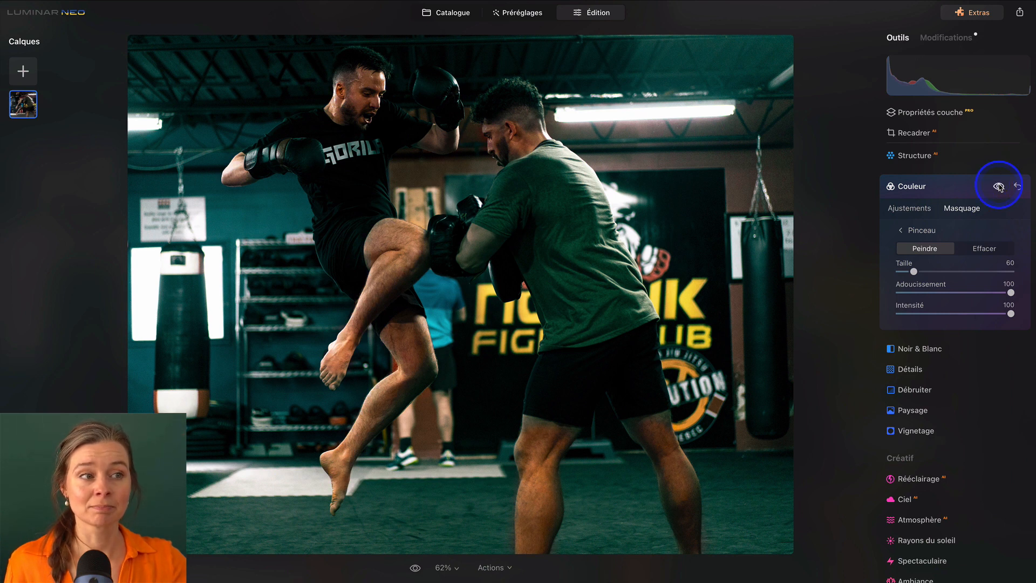
# - Reduce the masked HSL Saturation to 48 for Orange and 61 for Rouge
pyautogui.click(920, 232)
pyautogui.click(916, 208)
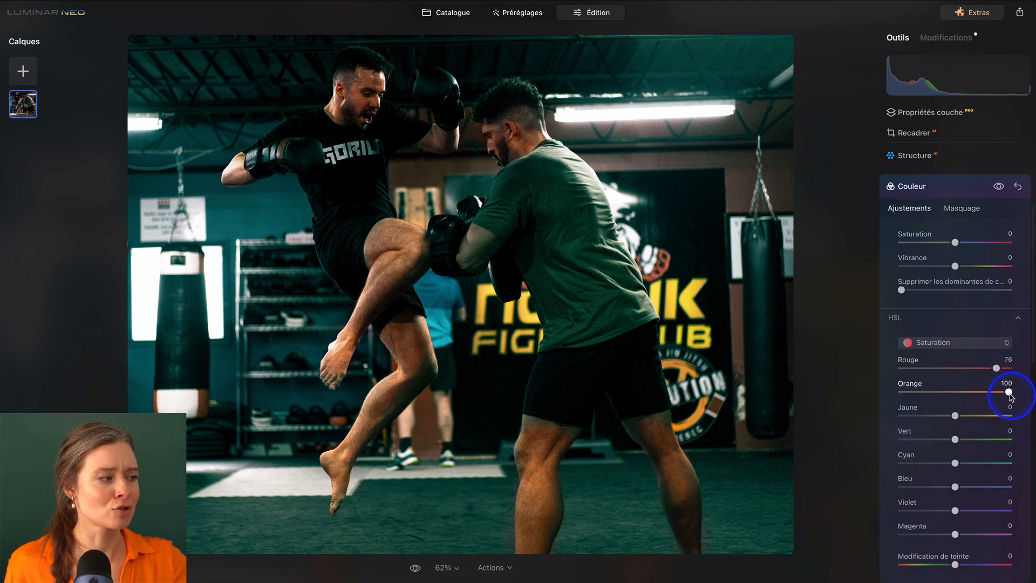
pyautogui.click(996, 368)
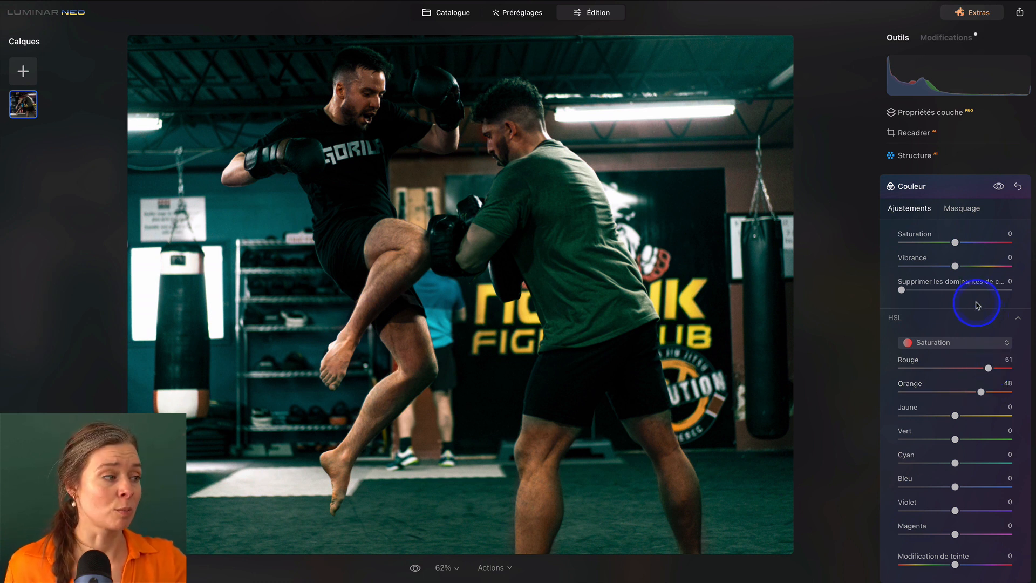
# - Raise the masked Couleur adjustment's HSL Luminance to 27 for Rouge and 54 for Orange, and compare the edit with the original photo
pyautogui.click(934, 342)
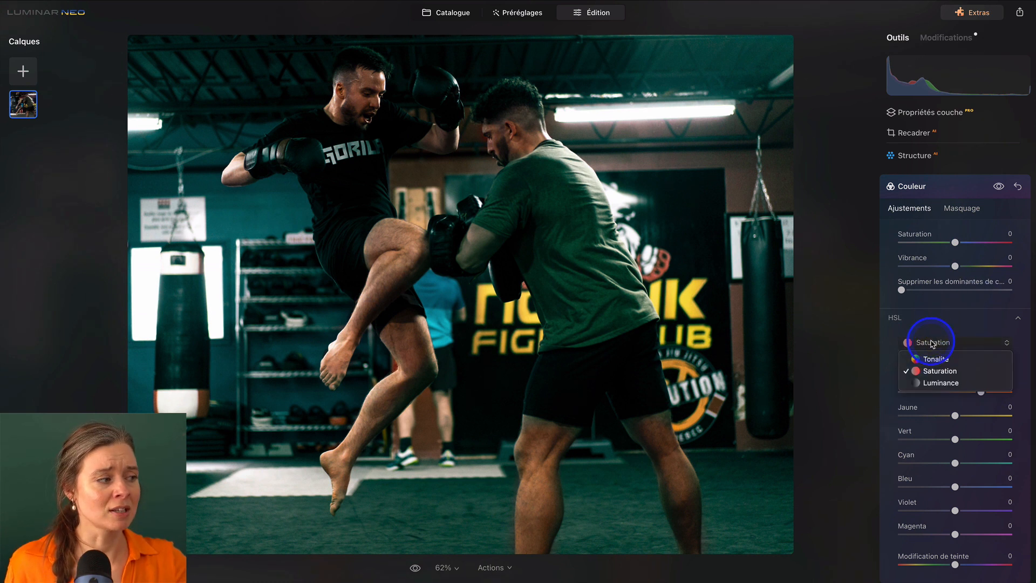
pyautogui.click(933, 383)
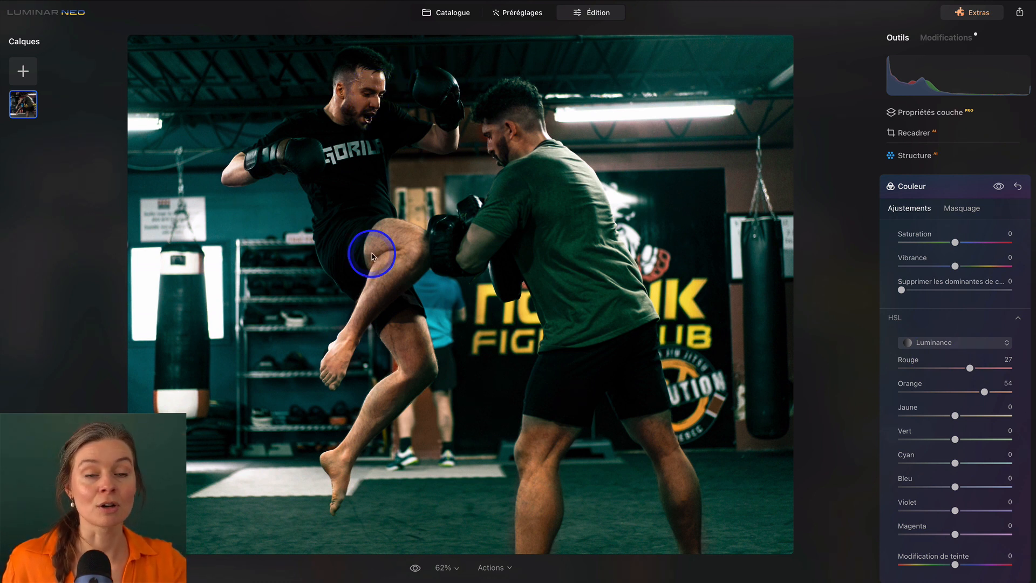
pyautogui.click(927, 186)
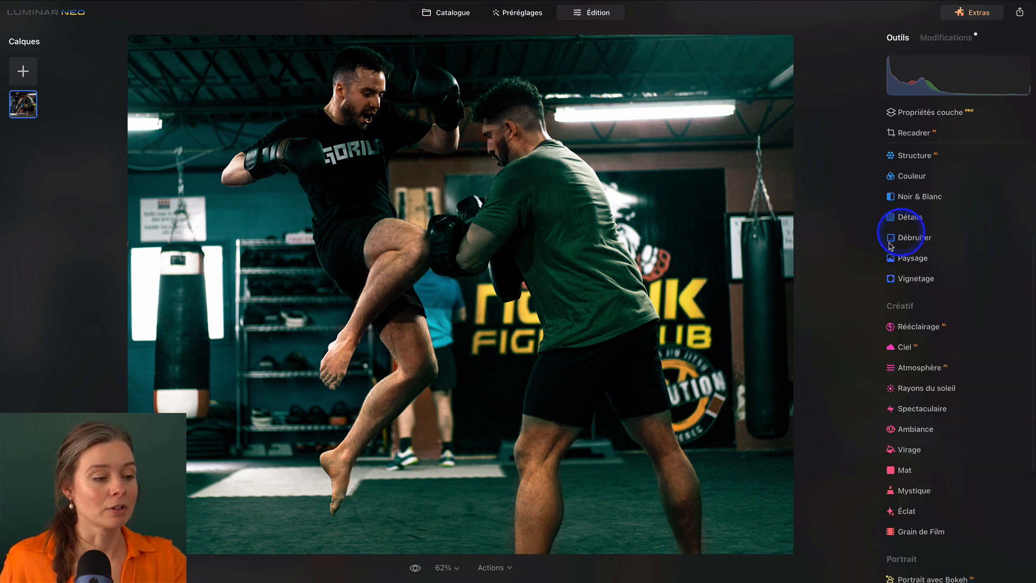
pyautogui.click(414, 570)
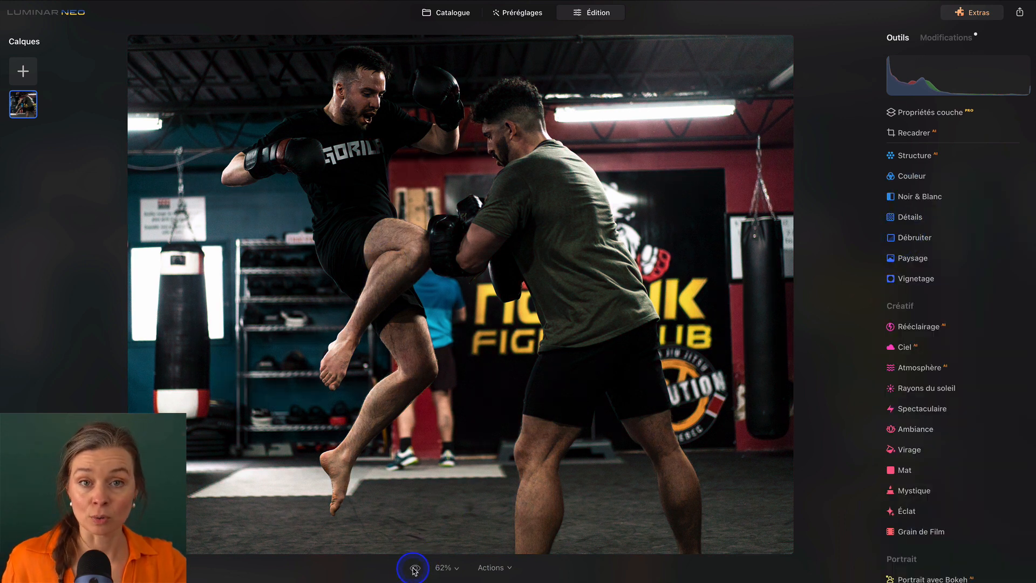
pyautogui.click(414, 570)
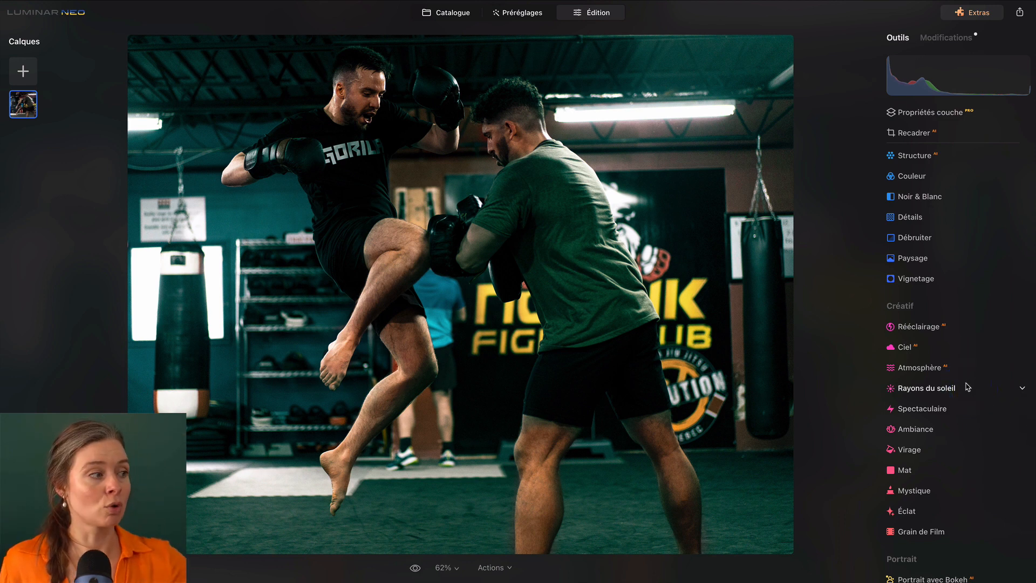
# - Brighten the whole photo with an Amélioration adjustment, setting Accent to 36
pyautogui.scroll(5, 939, 297)
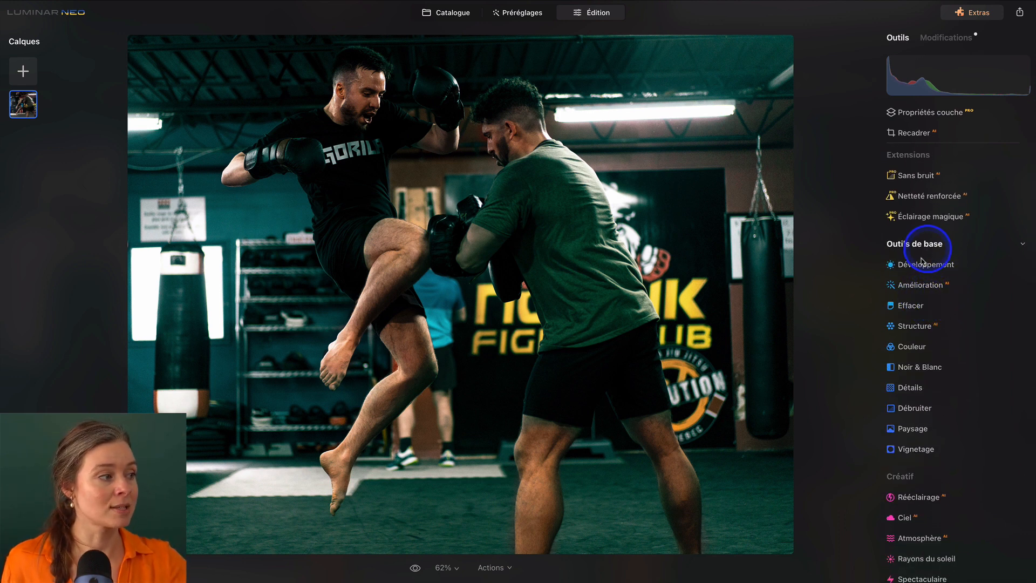
pyautogui.click(944, 285)
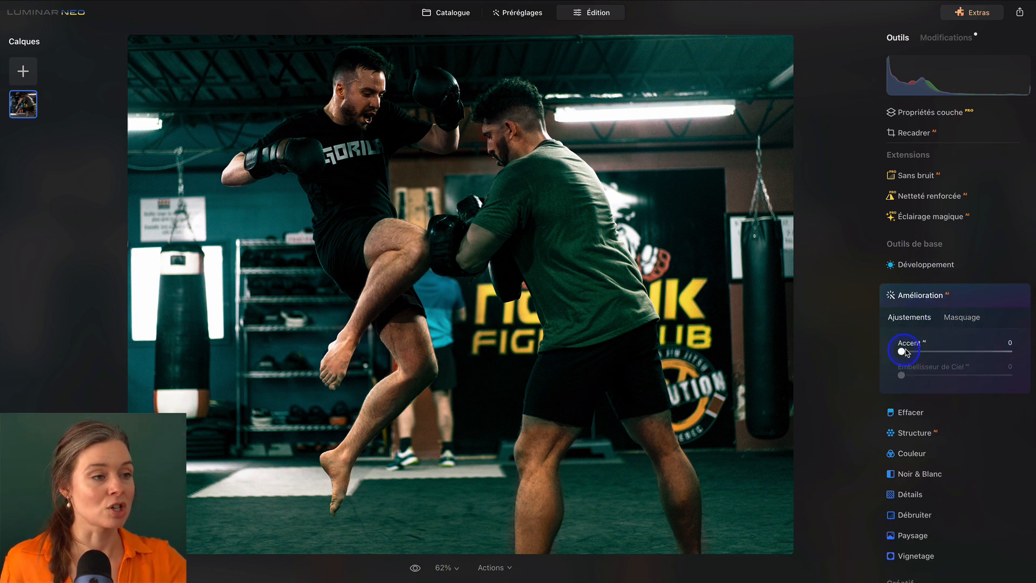
pyautogui.moveTo(925, 351); pyautogui.dragTo(942, 351)
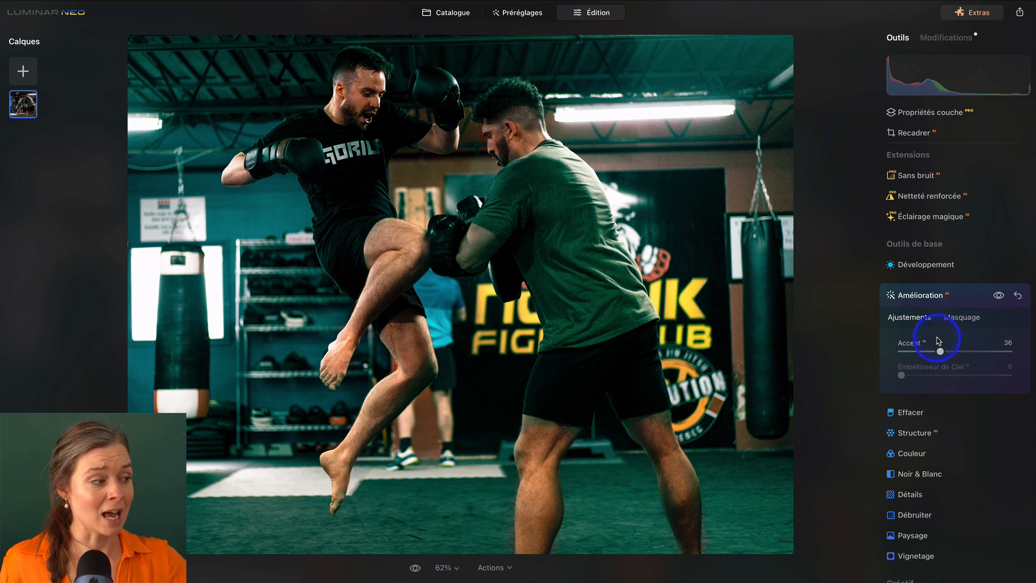
# - Add a Structure adjustment to the photo with Renforcer set to 30
pyautogui.scroll(-3, 937, 340)
pyautogui.click(913, 287)
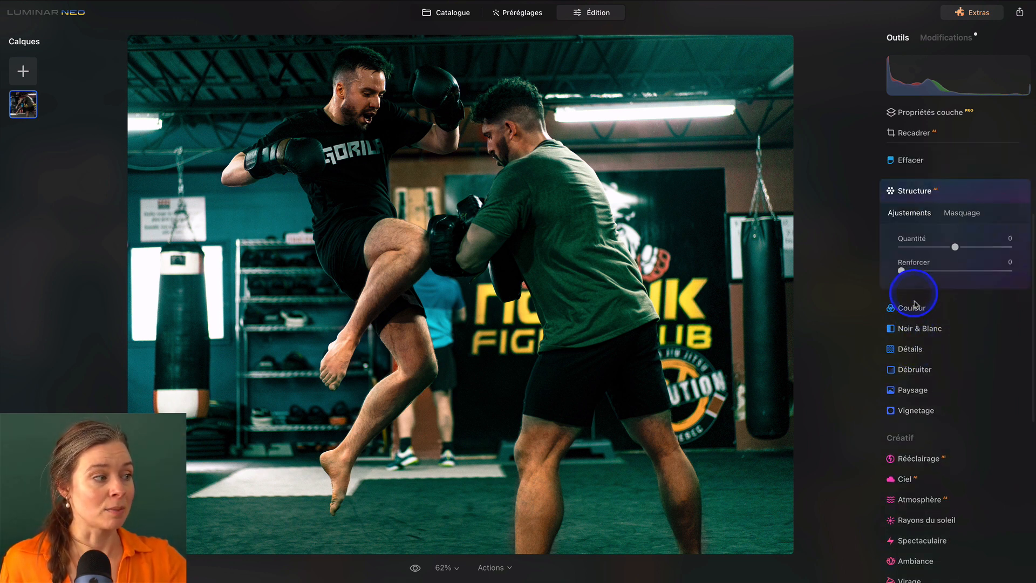
pyautogui.click(930, 271)
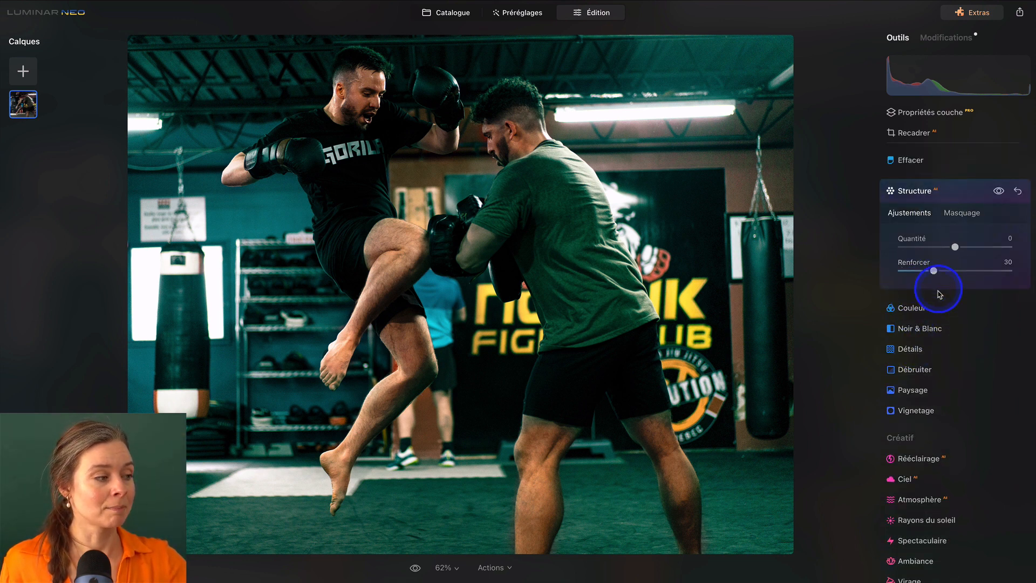
# - Set Visage lumière to 23 to brighten the boxers' faces, and display the original photo for comparison
pyautogui.scroll(-5, 928, 372)
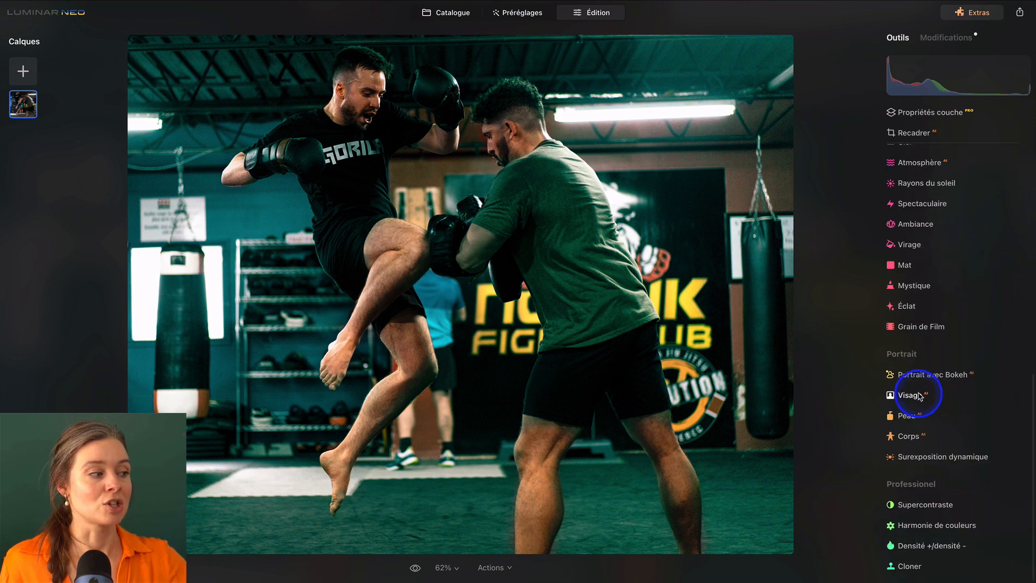
pyautogui.click(914, 393)
pyautogui.moveTo(903, 356); pyautogui.dragTo(927, 358)
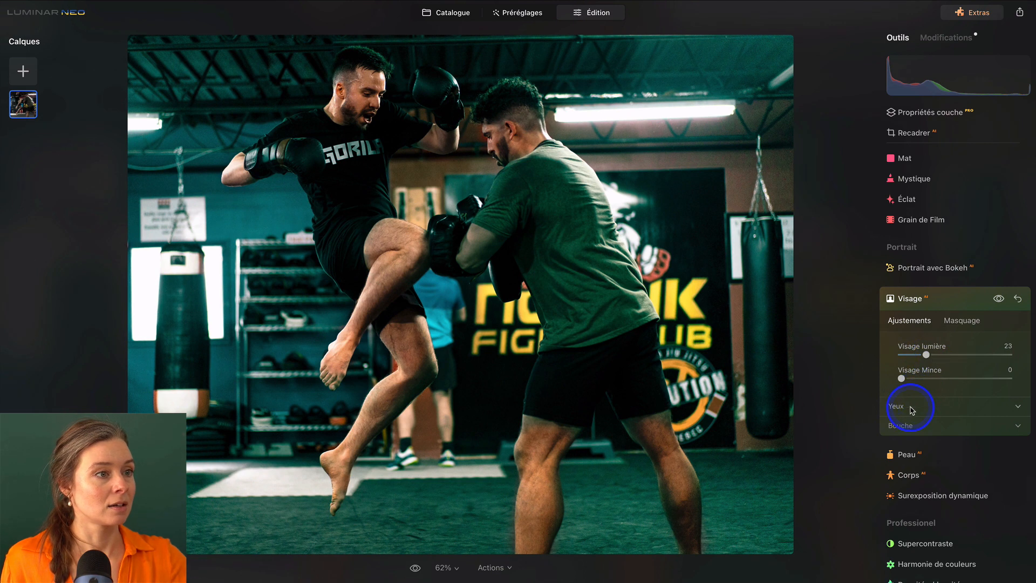
pyautogui.click(414, 569)
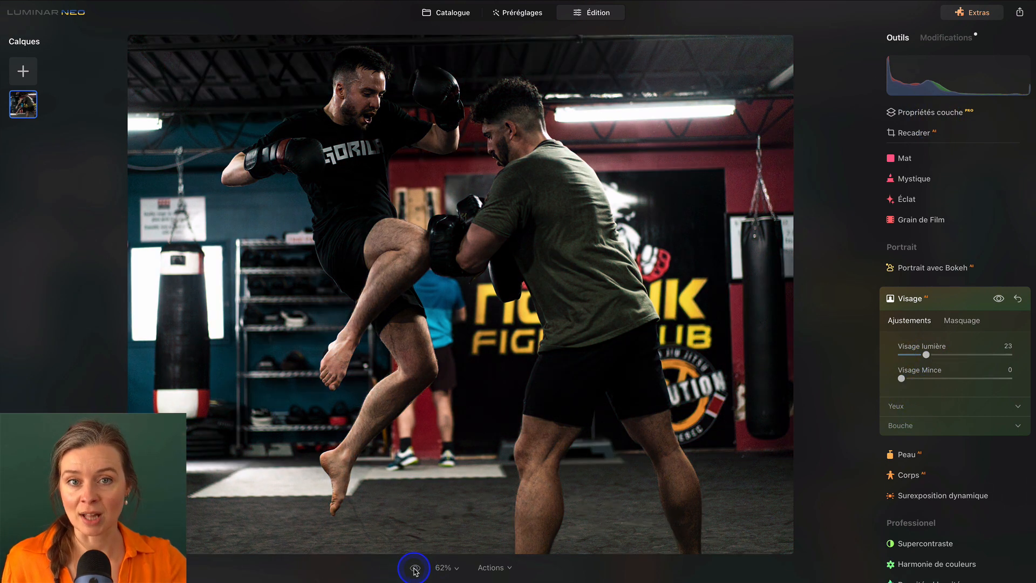